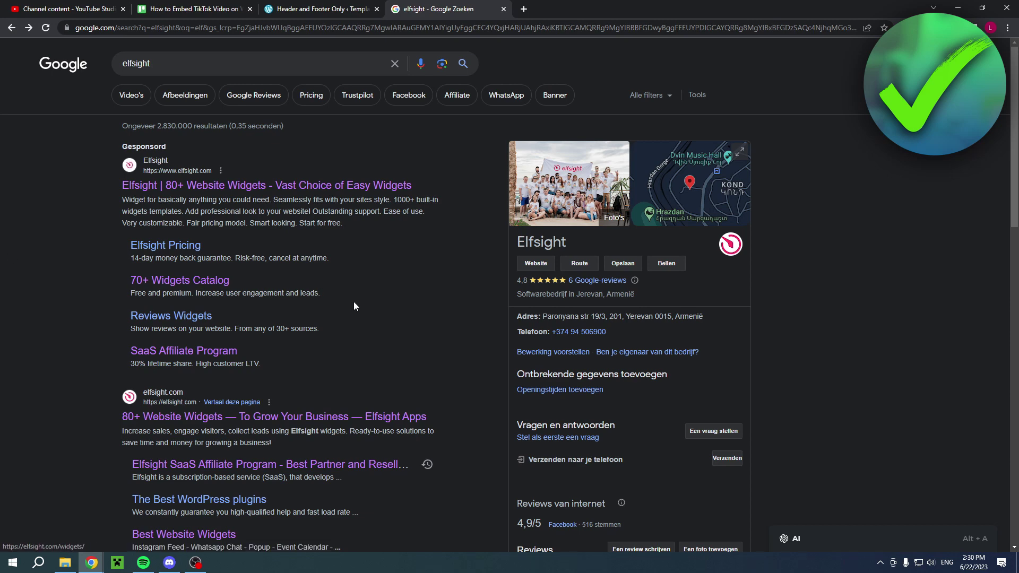
Open Elfsight from the search results and go to the TikTok Feed widget under Widgets > Social
left_click(224, 417)
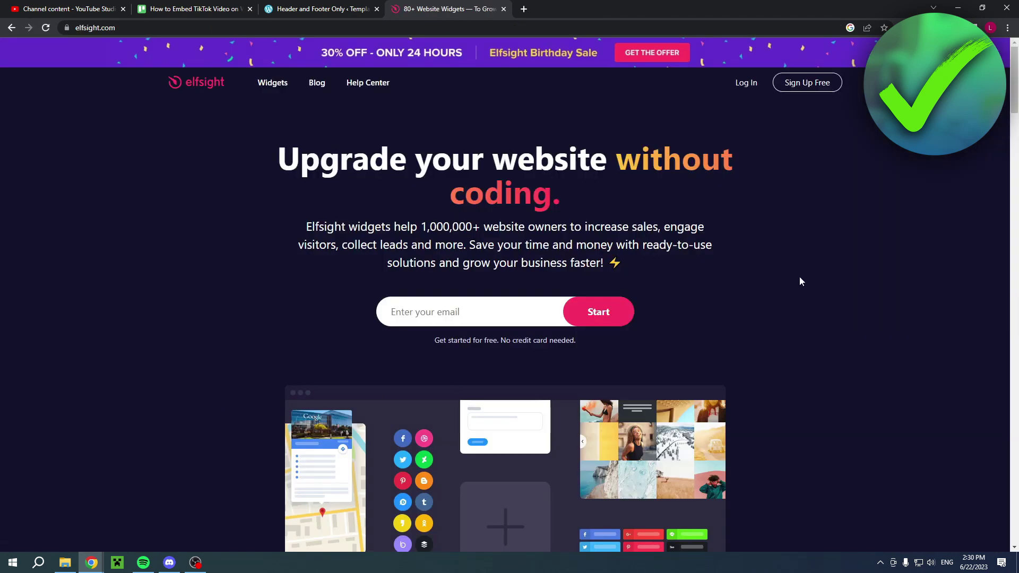
mouse_move(270, 75)
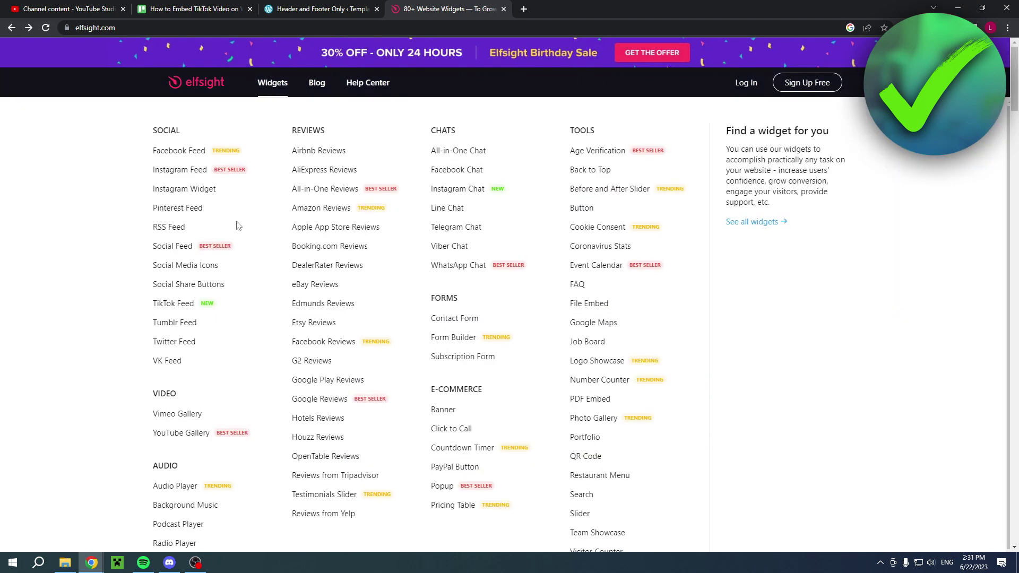
left_click(169, 305)
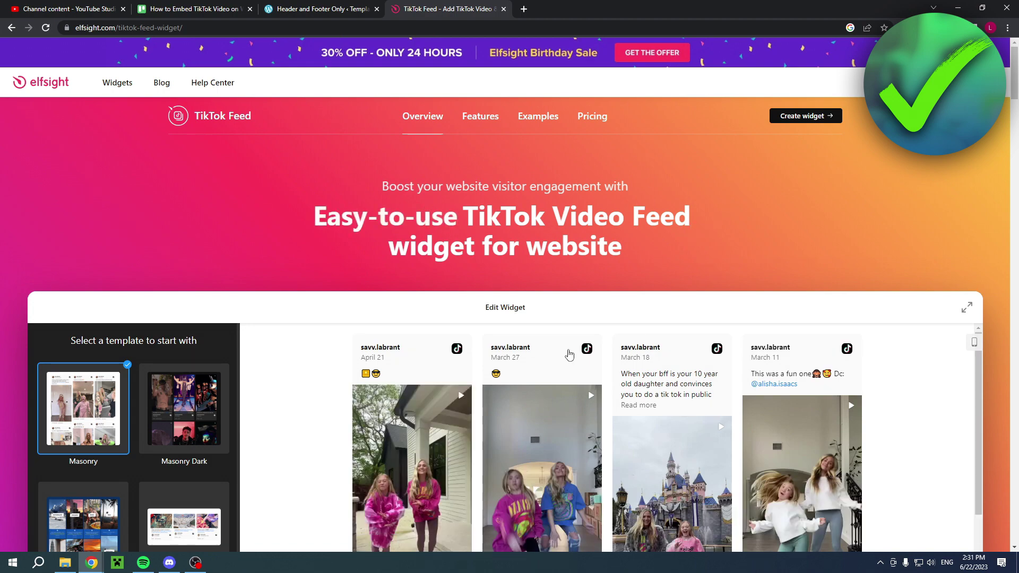
Preview the Masonry Dark, Masonry Colored and Carousel templates on the sample feed
scroll(564, 265, "down", 3)
scroll(962, 346, "down", 3)
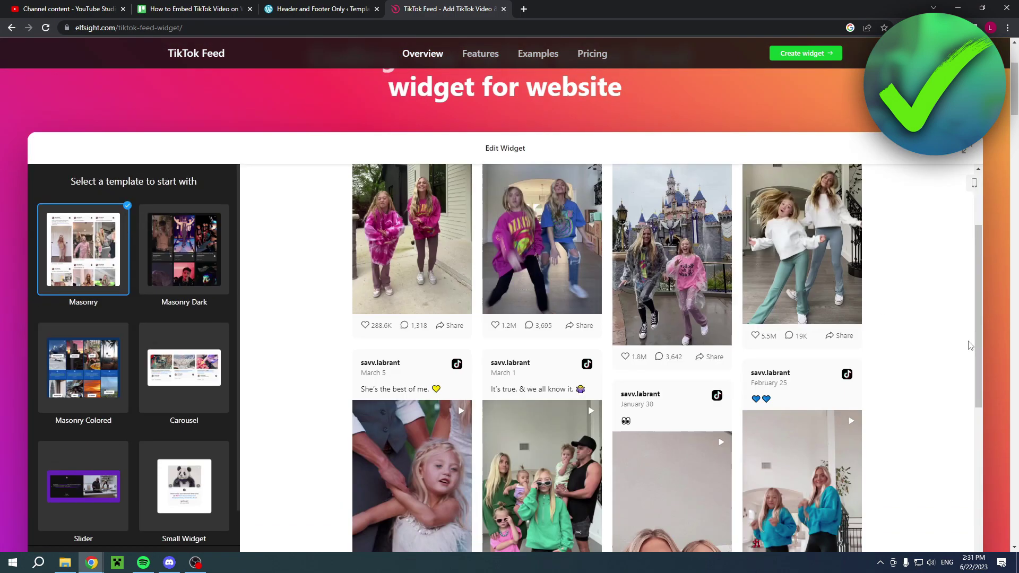
scroll(997, 358, "down", 2)
scroll(993, 357, "up", 4)
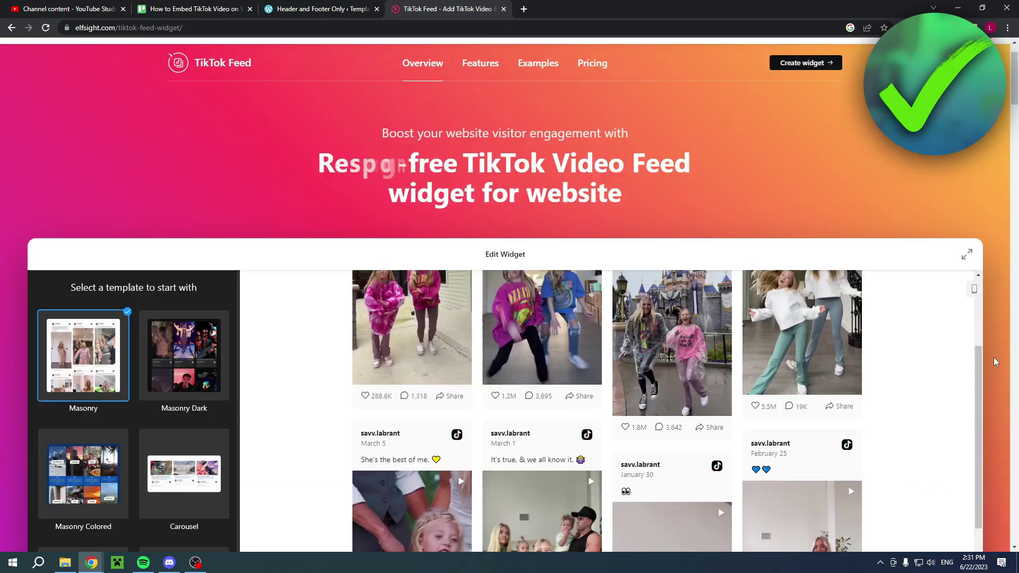
scroll(994, 357, "down", 4)
scroll(945, 352, "up", 1)
scroll(708, 313, "down", 2)
scroll(709, 313, "down", 3)
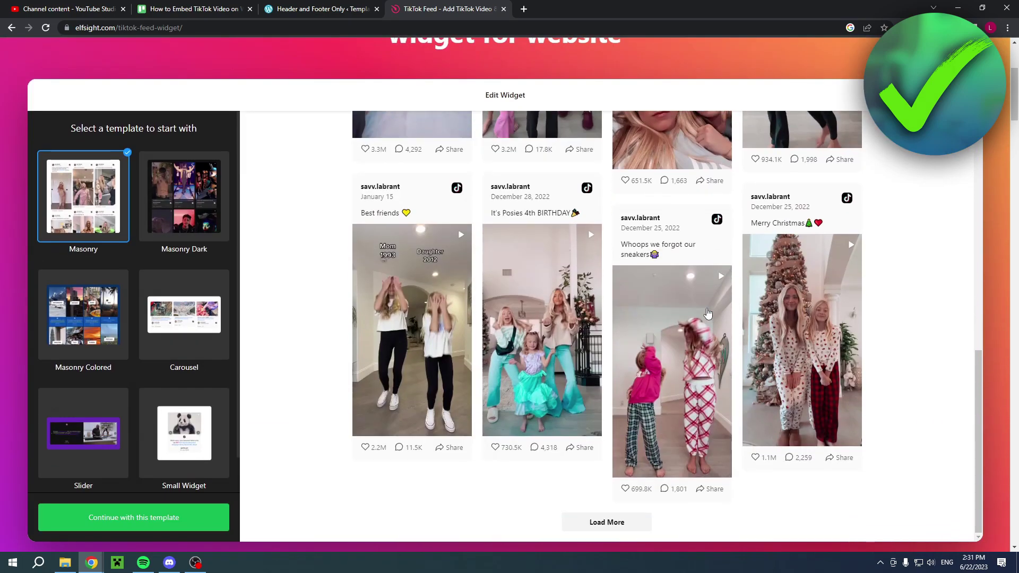
scroll(709, 313, "up", 10)
scroll(503, 279, "down", 4)
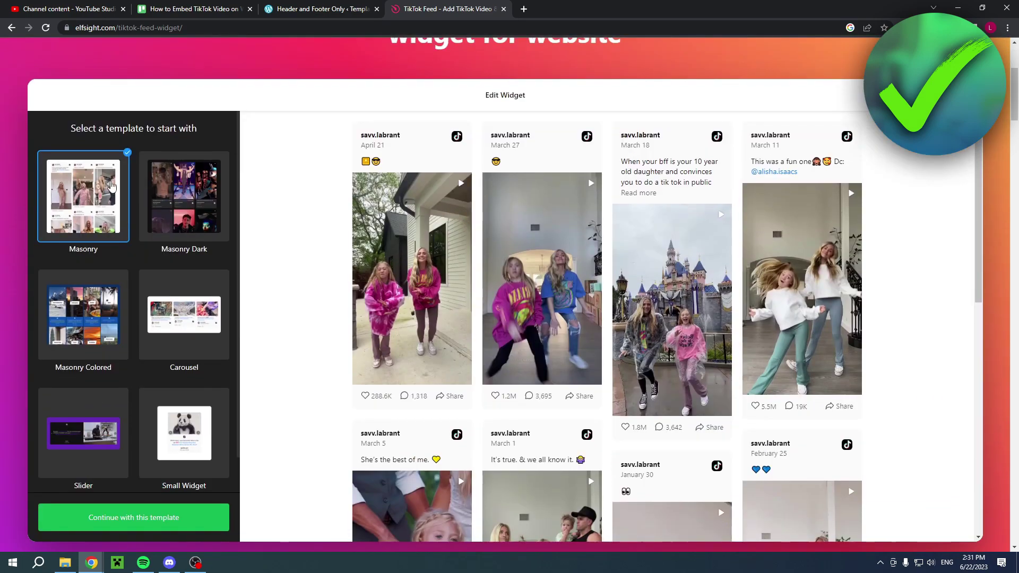
left_click(147, 172)
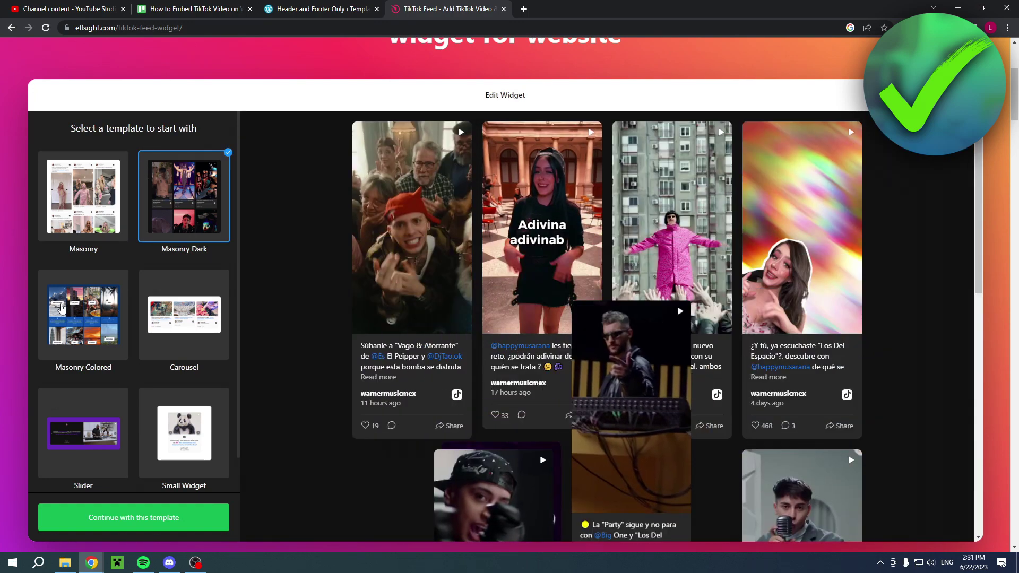
left_click(61, 312)
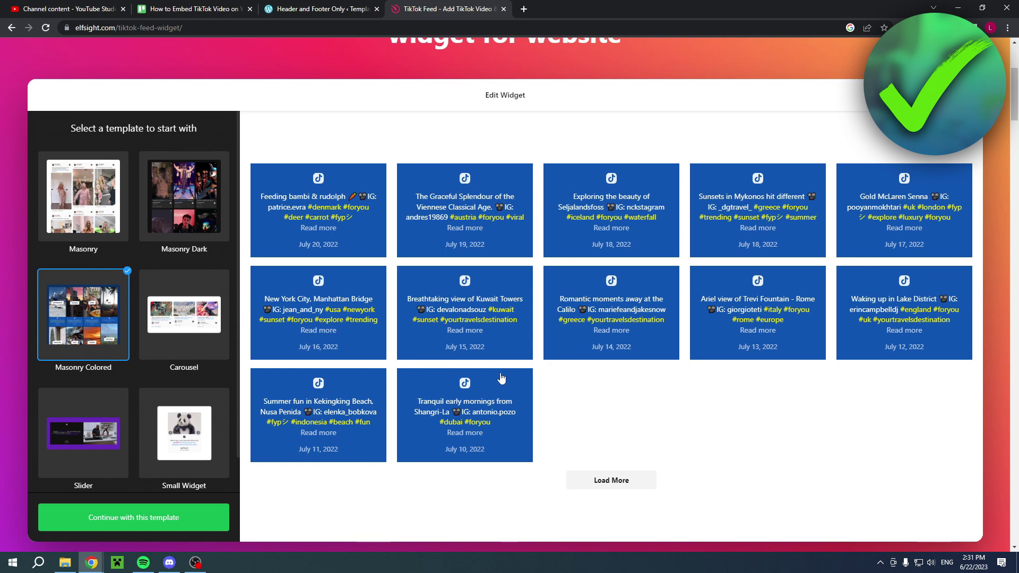
left_click(183, 313)
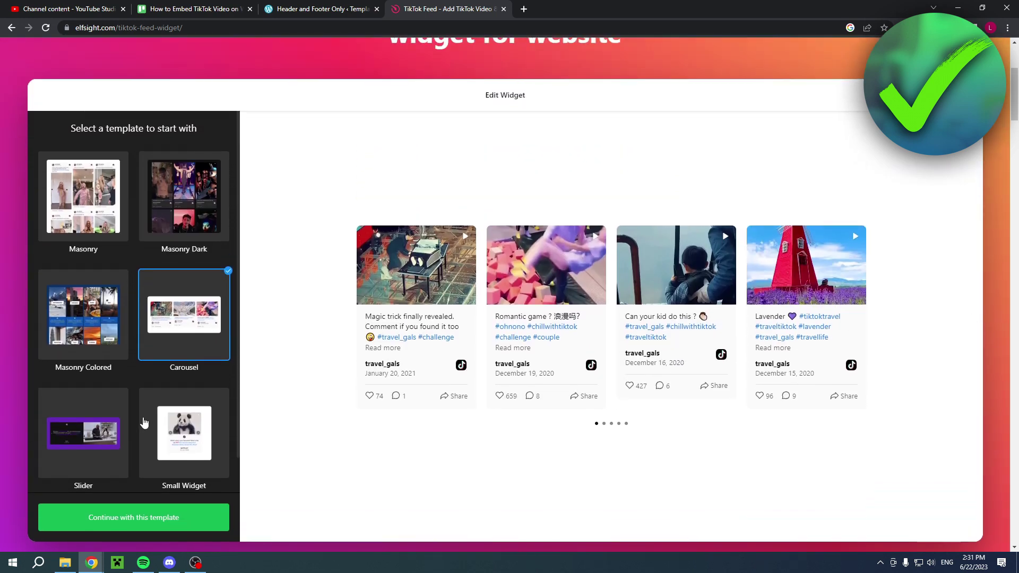
Try the Slider template, then continue with the Small Widget template
left_click(108, 427)
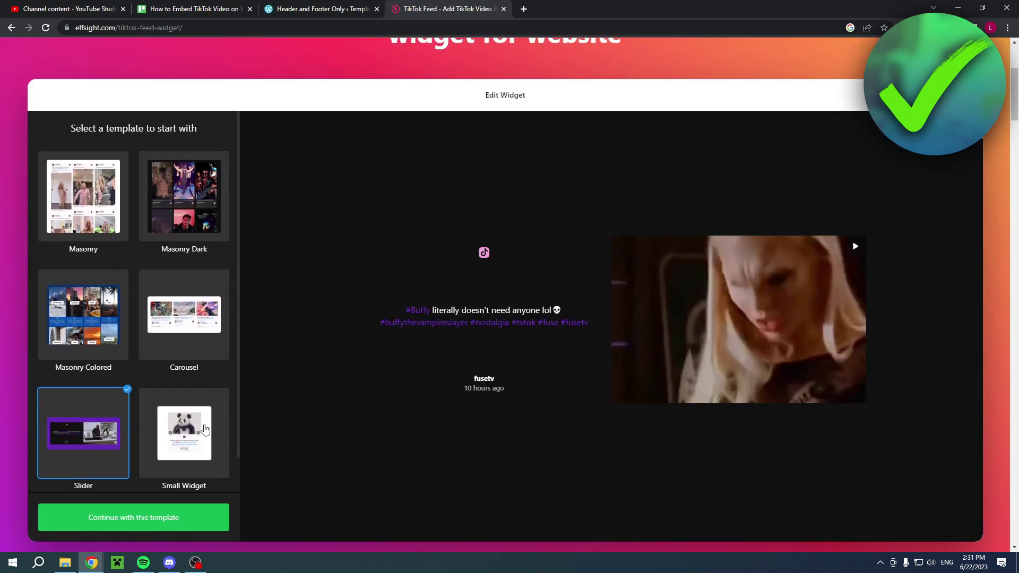
left_click(206, 429)
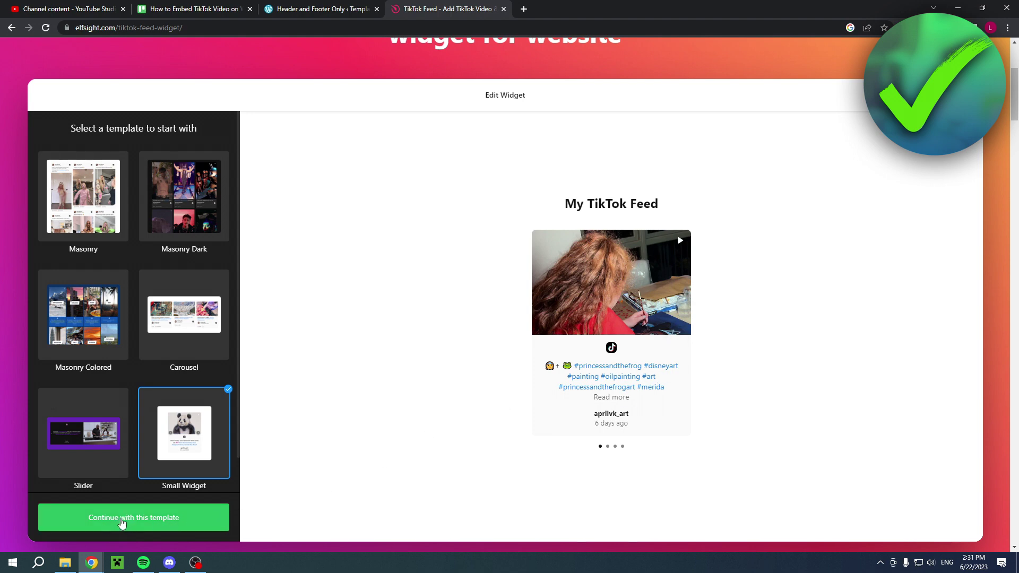
left_click(121, 522)
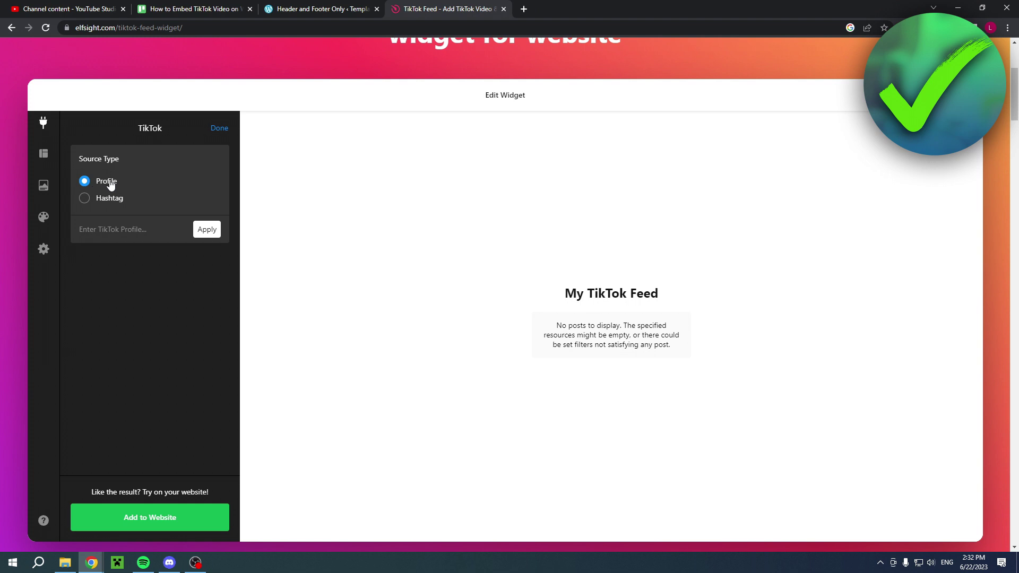
Switch the feed Source Type to Hashtag and choose Add to Website
left_click(109, 202)
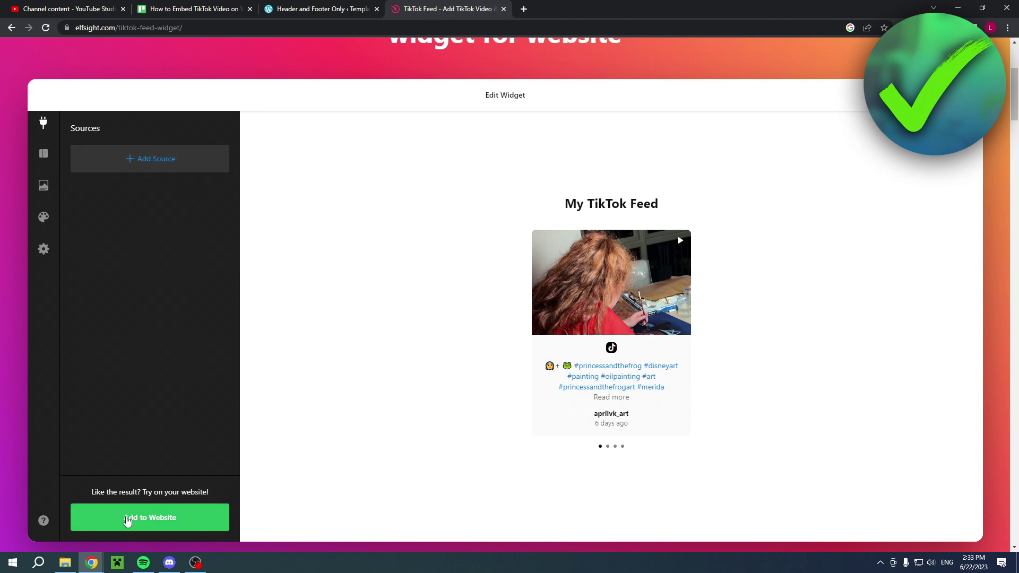
left_click(148, 524)
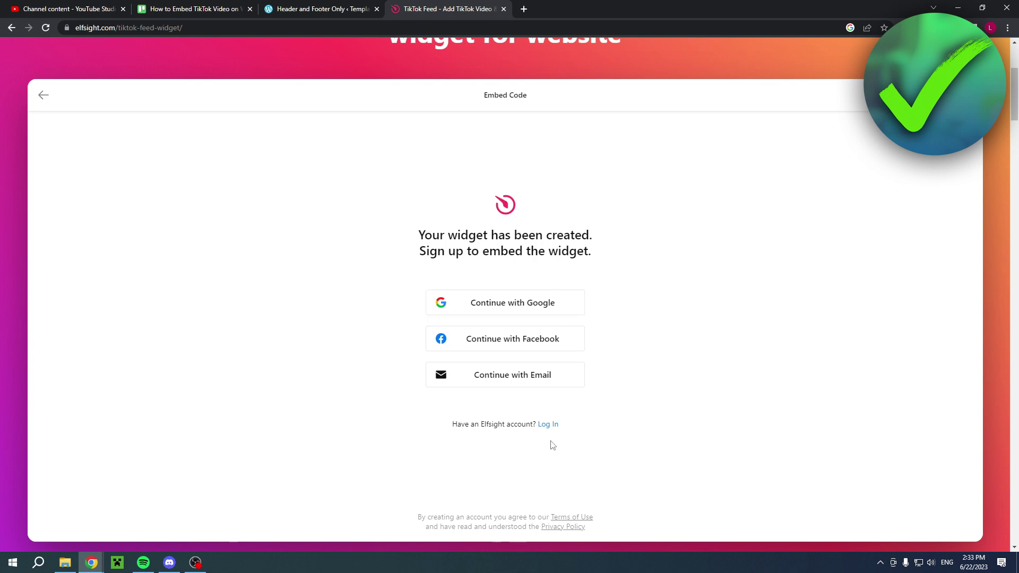
Log in, dismiss the sale popup, highlight the Lite plan's 1-website limit, and copy BIRTHDAY2023
left_click(548, 424)
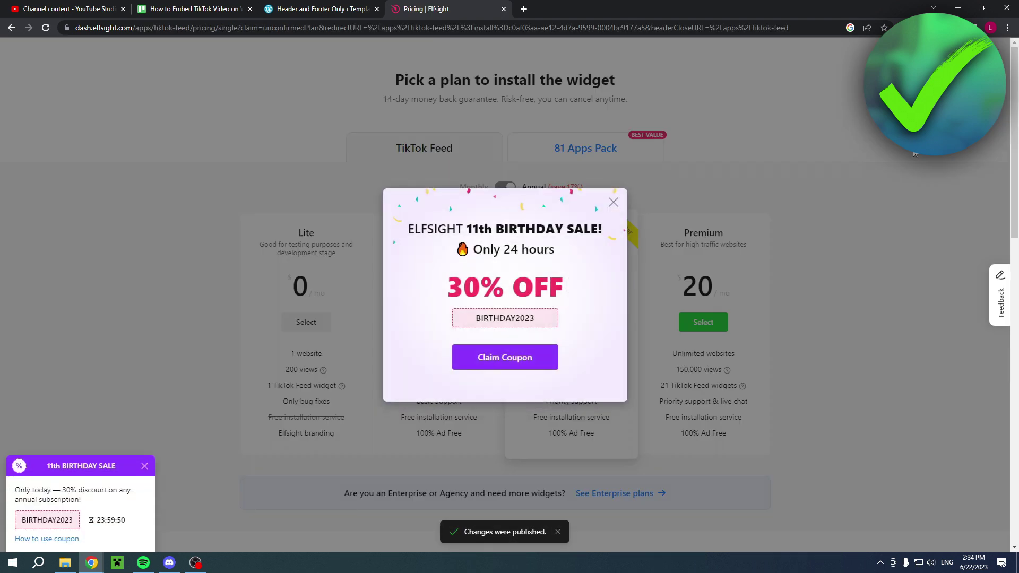
left_click(613, 204)
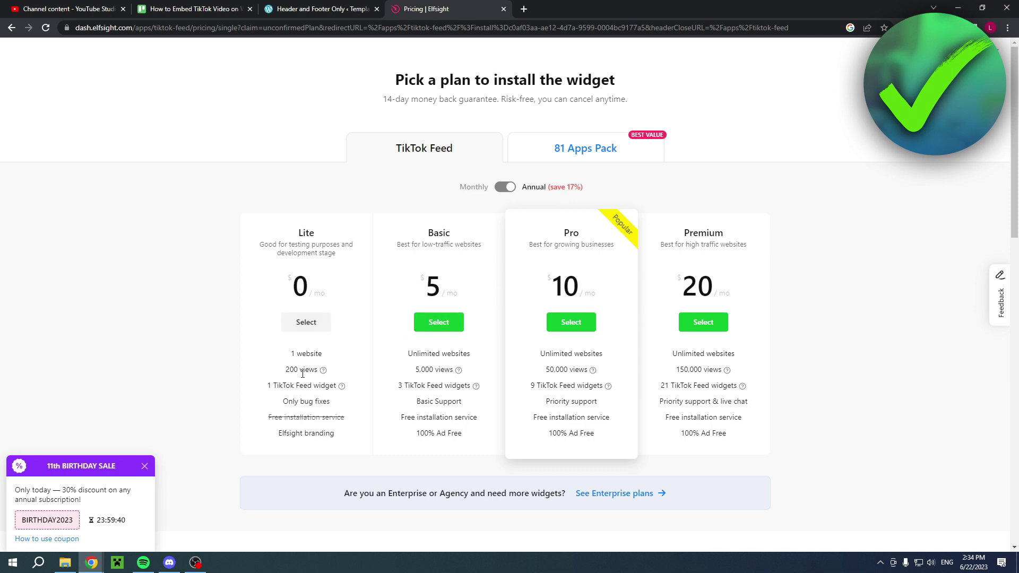
left_click_drag(291, 354, 324, 356)
left_click(319, 363)
left_click_drag(72, 520, 22, 520)
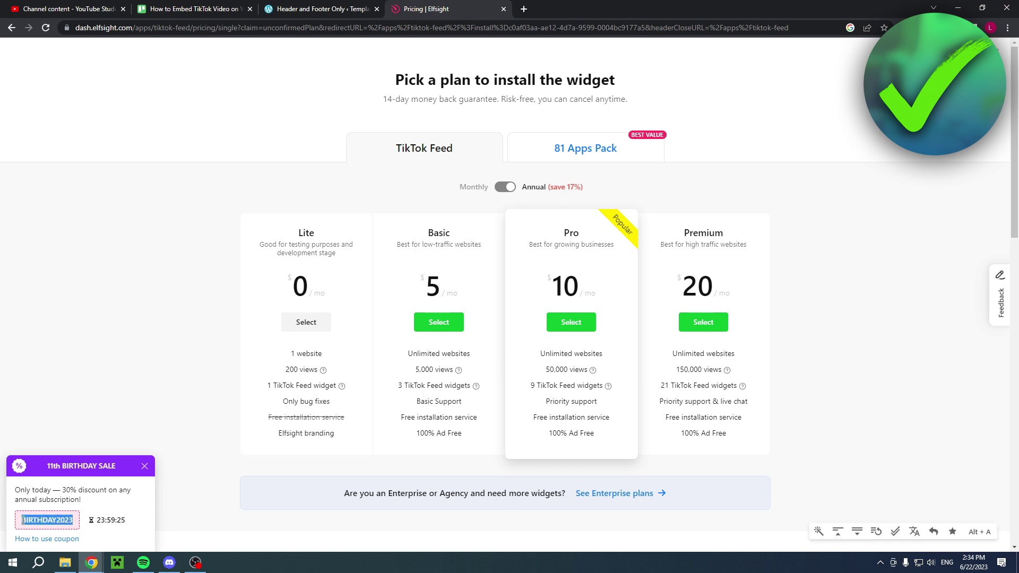
left_click(104, 514)
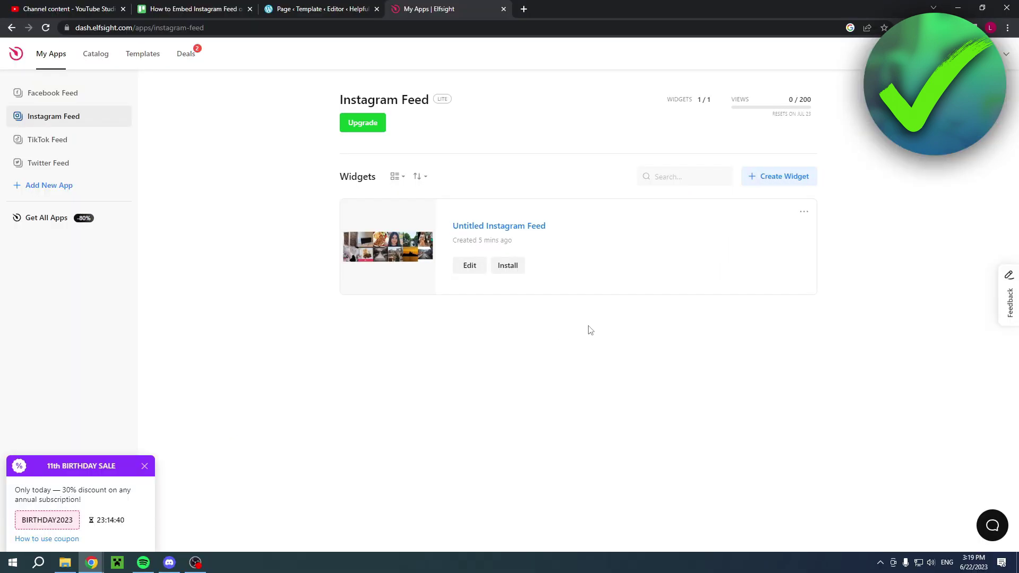
Check the Deals page and highlight the 20% welcome discount
left_click(182, 61)
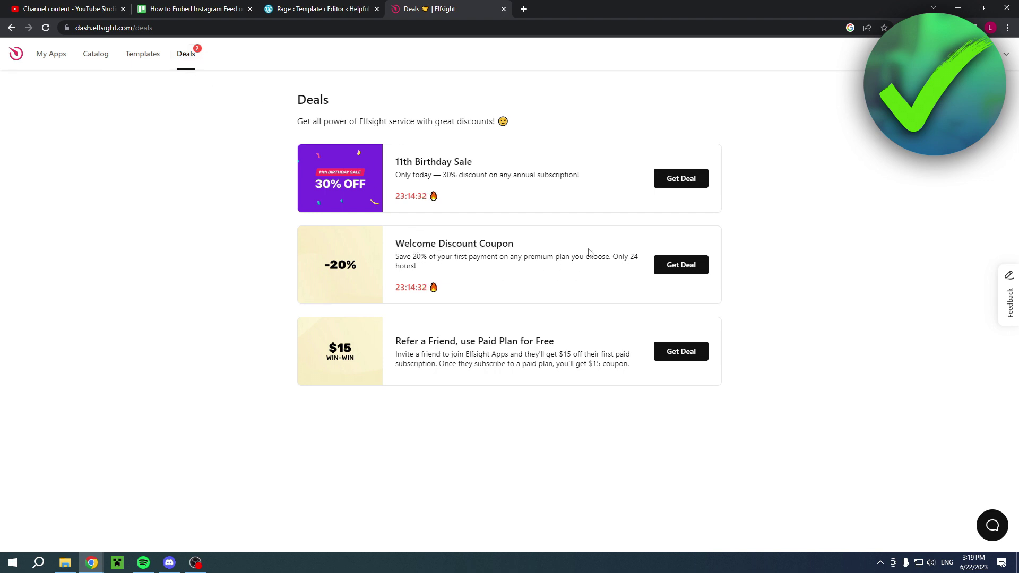
left_click_drag(413, 257, 423, 257)
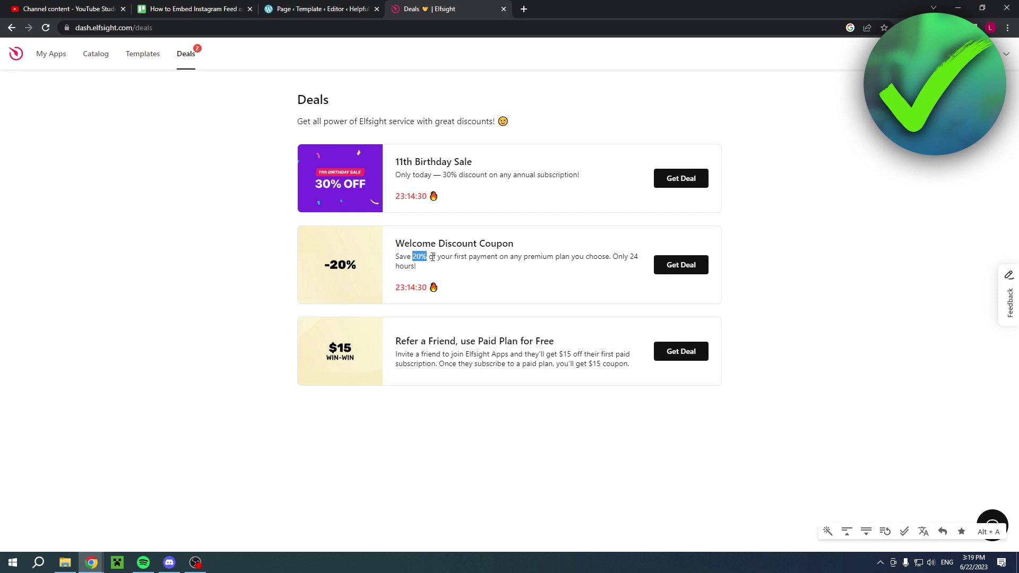
left_click(856, 249)
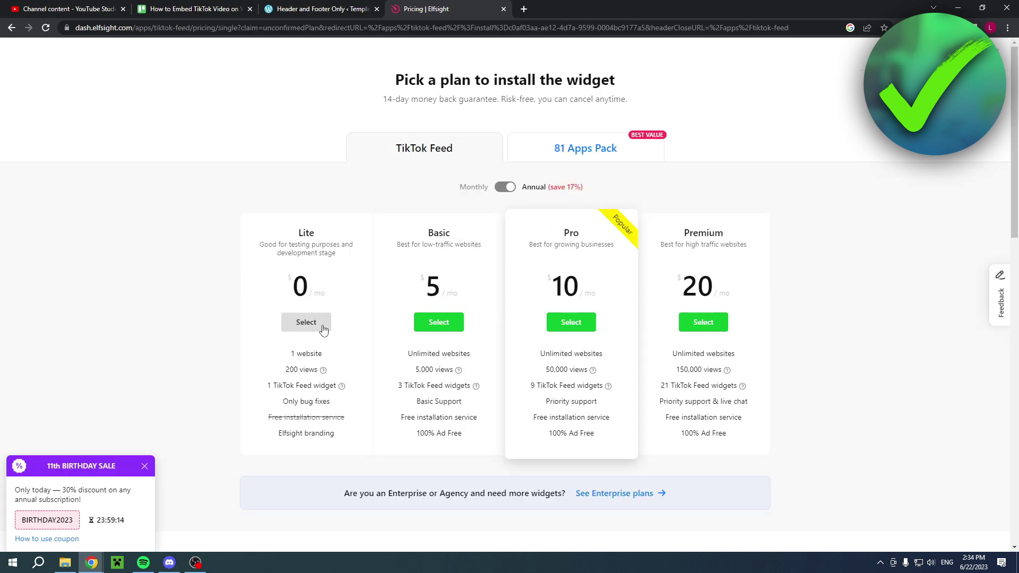
Select the free Lite plan, copy the TikTok Feed embed code, and return to WordPress
left_click(313, 325)
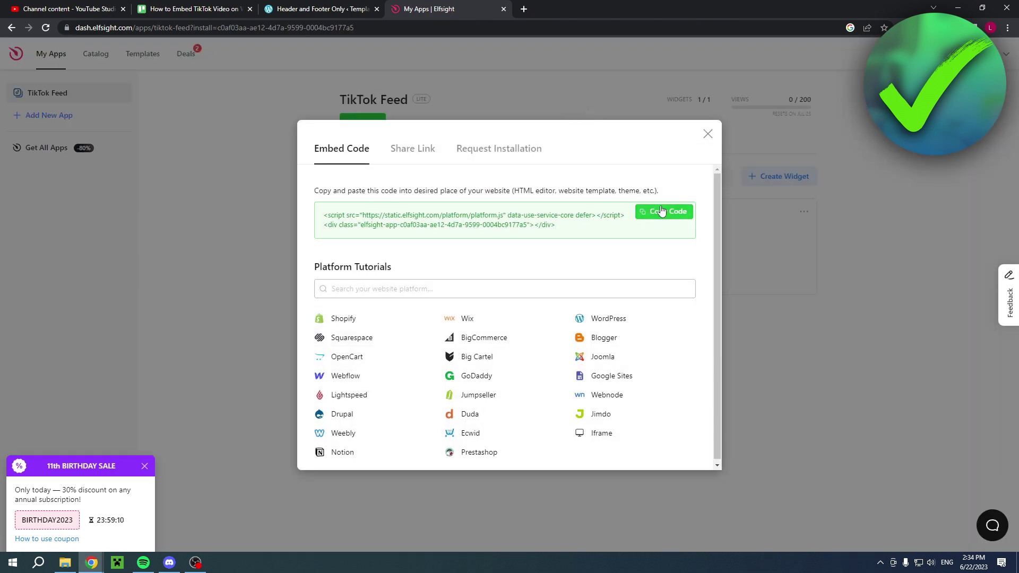
left_click(655, 215)
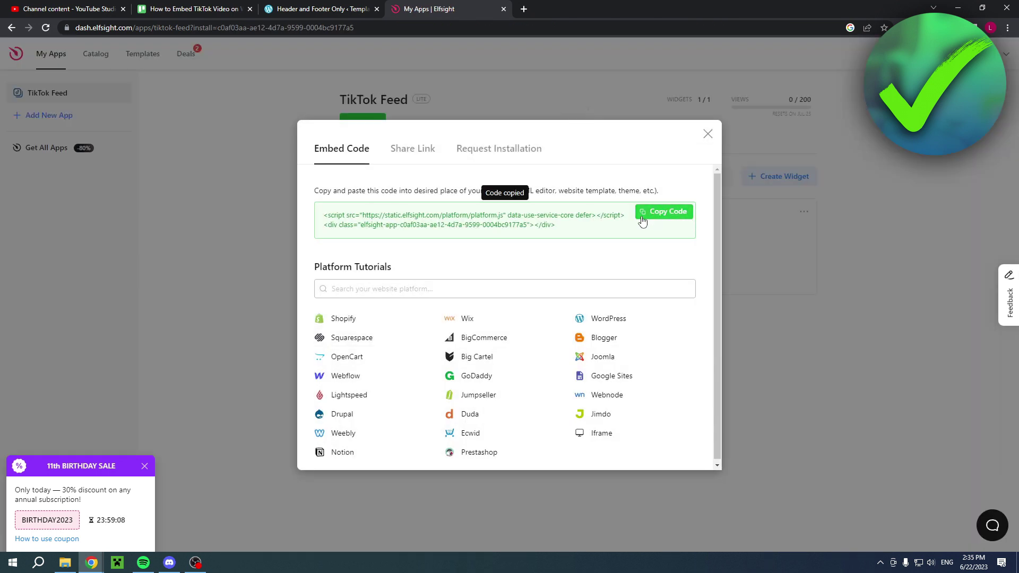
left_click(350, 7)
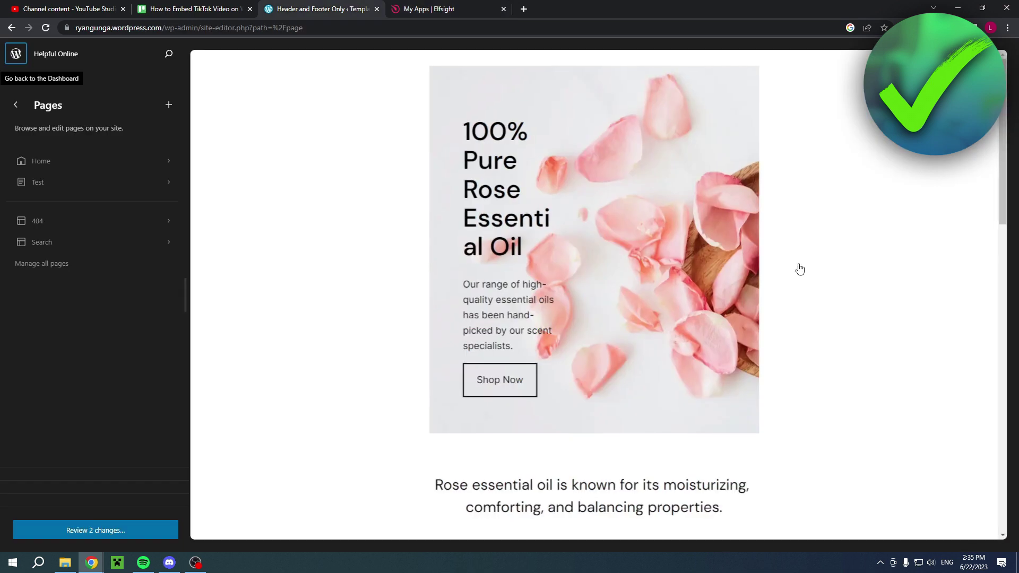
Open the Test page and paste the Elfsight embed code into a new Custom HTML block
left_click(82, 183)
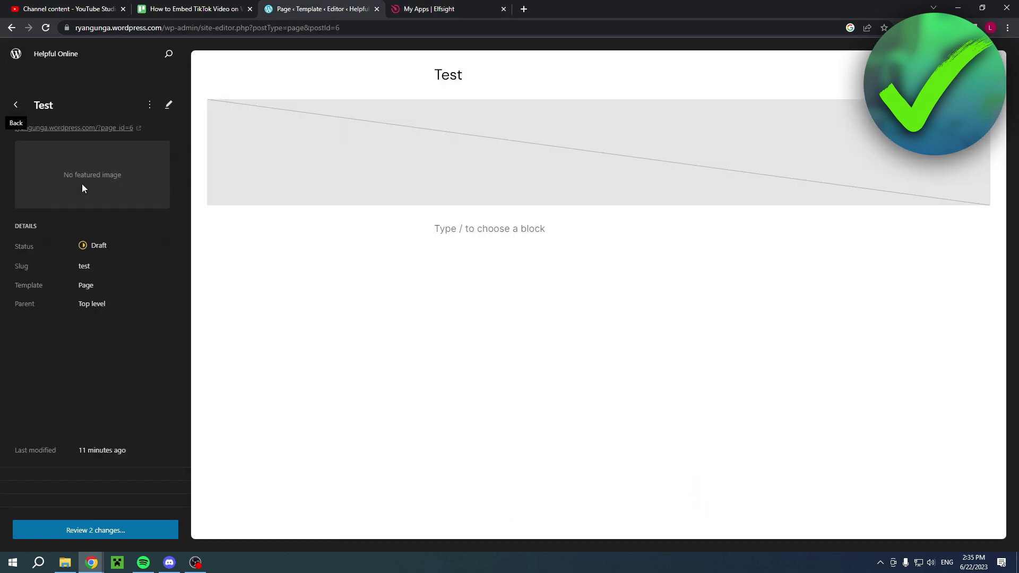
left_click(567, 236)
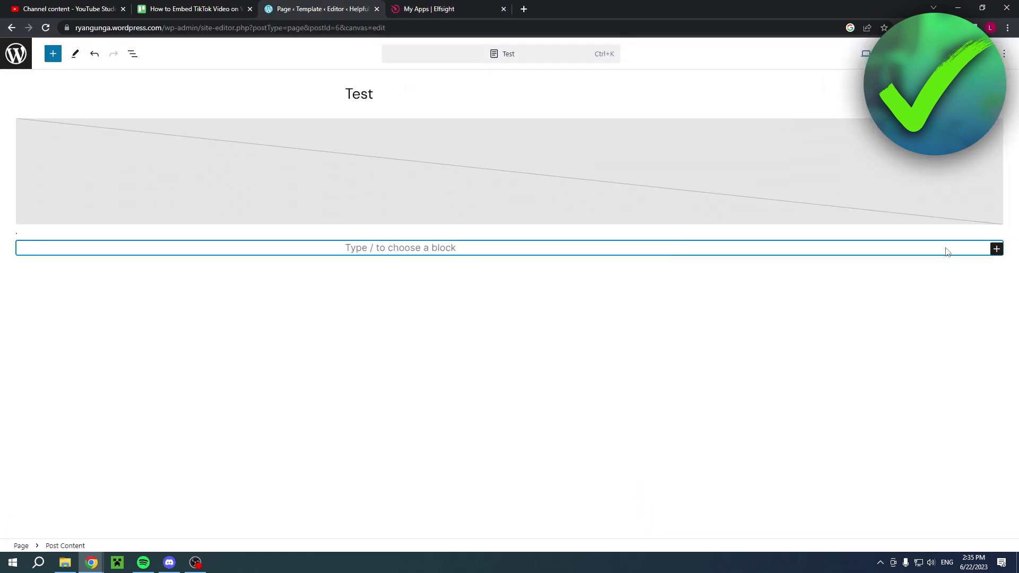
left_click(997, 249)
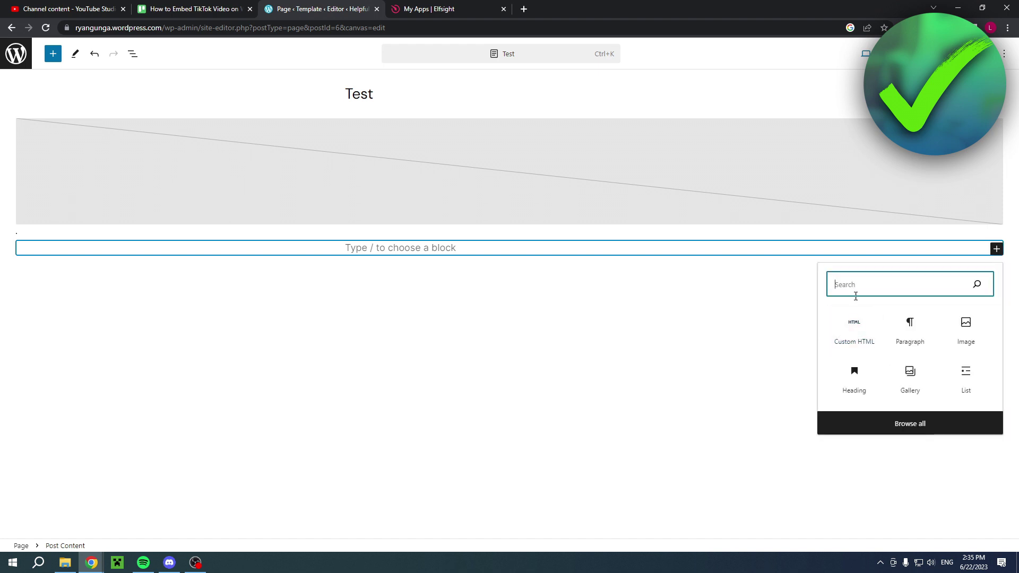
left_click(855, 332)
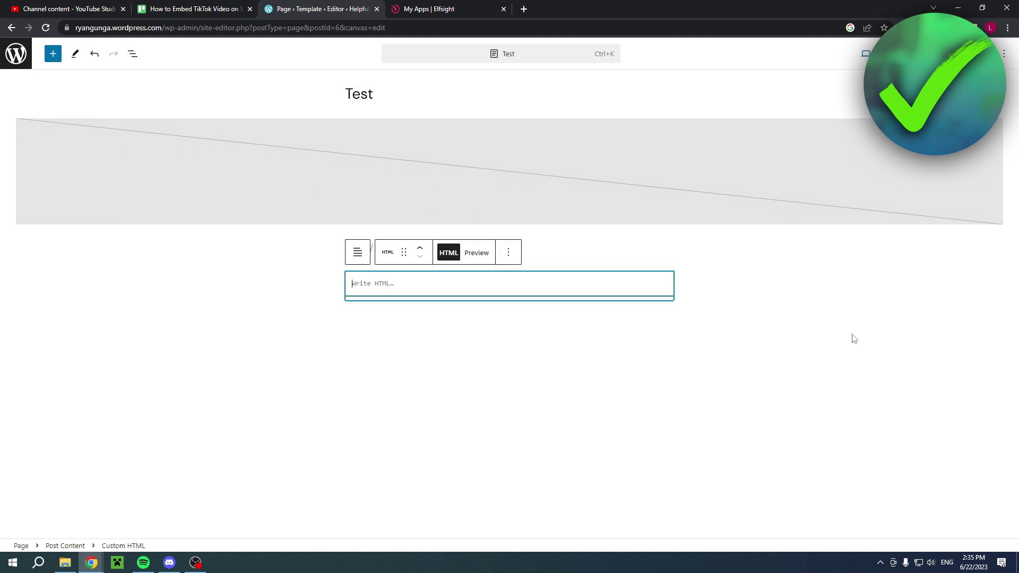
key("ctrl+v")
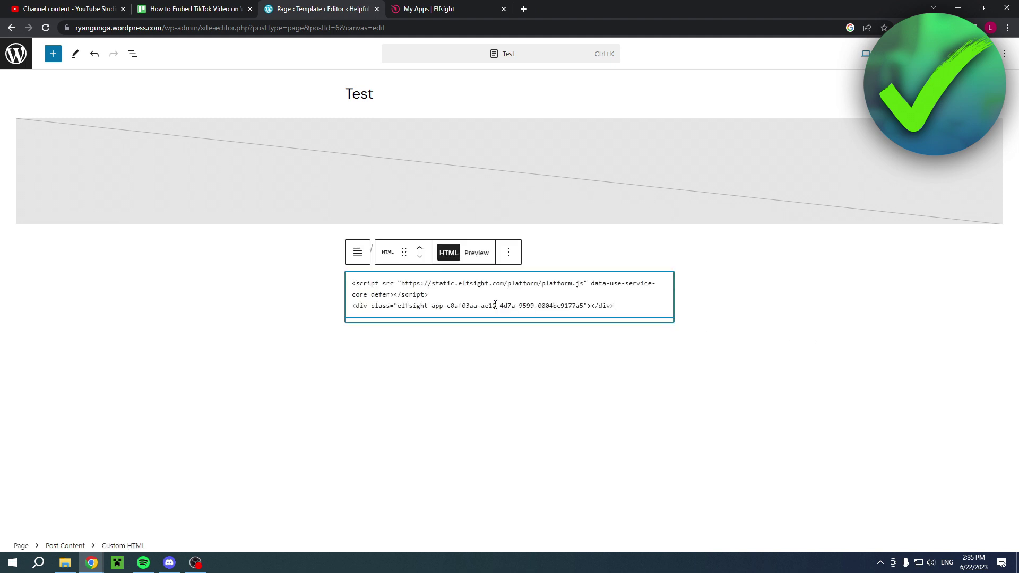
Preview the Custom HTML block so the My TikTok Feed widget renders
left_click(547, 342)
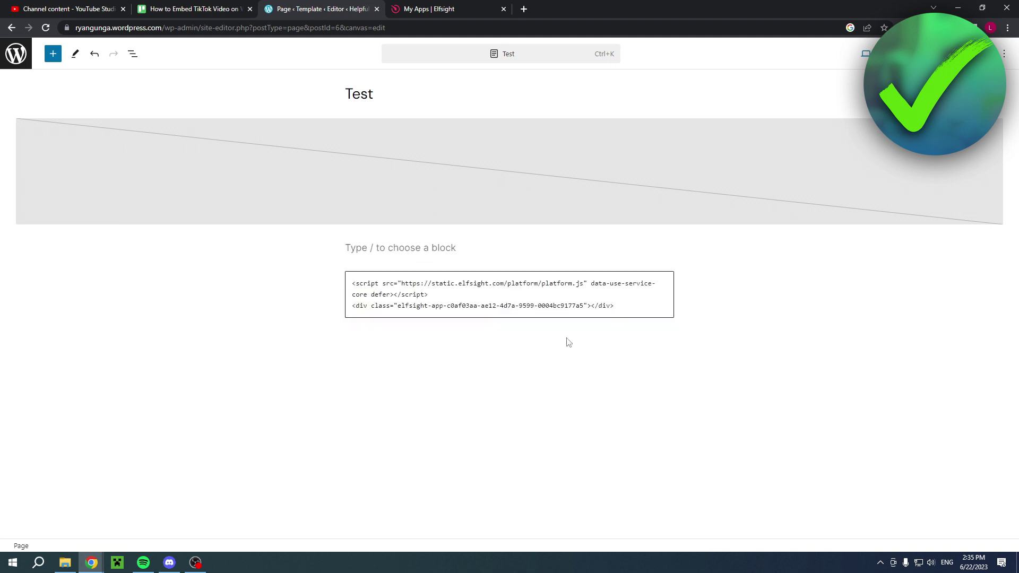
left_click(552, 306)
left_click(505, 293)
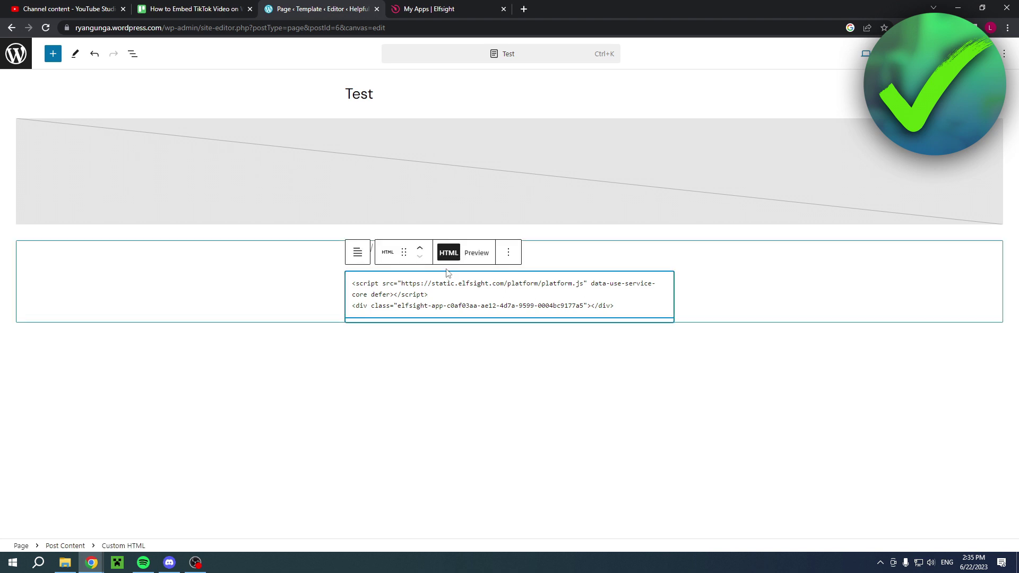
left_click(477, 253)
left_click(819, 376)
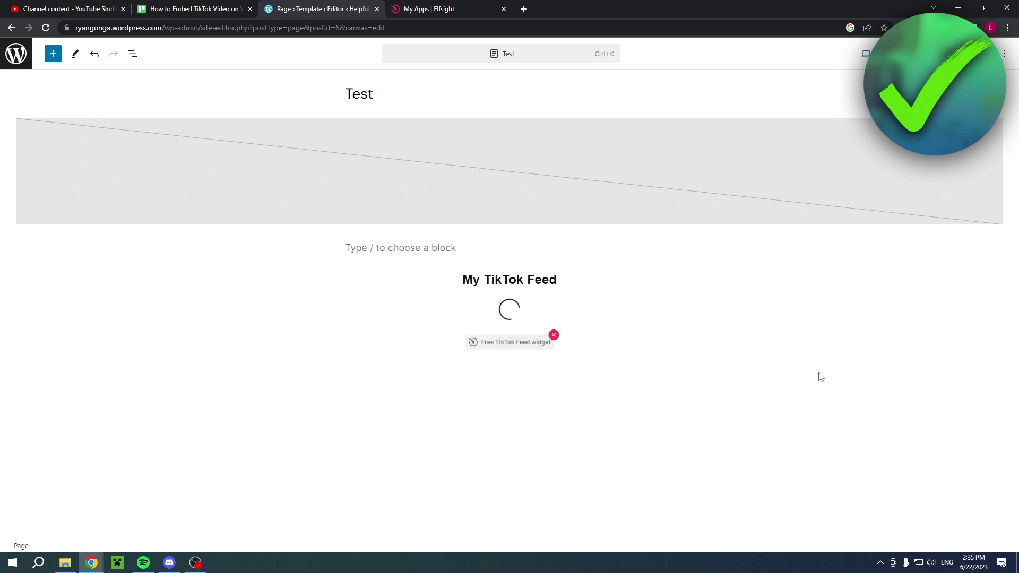